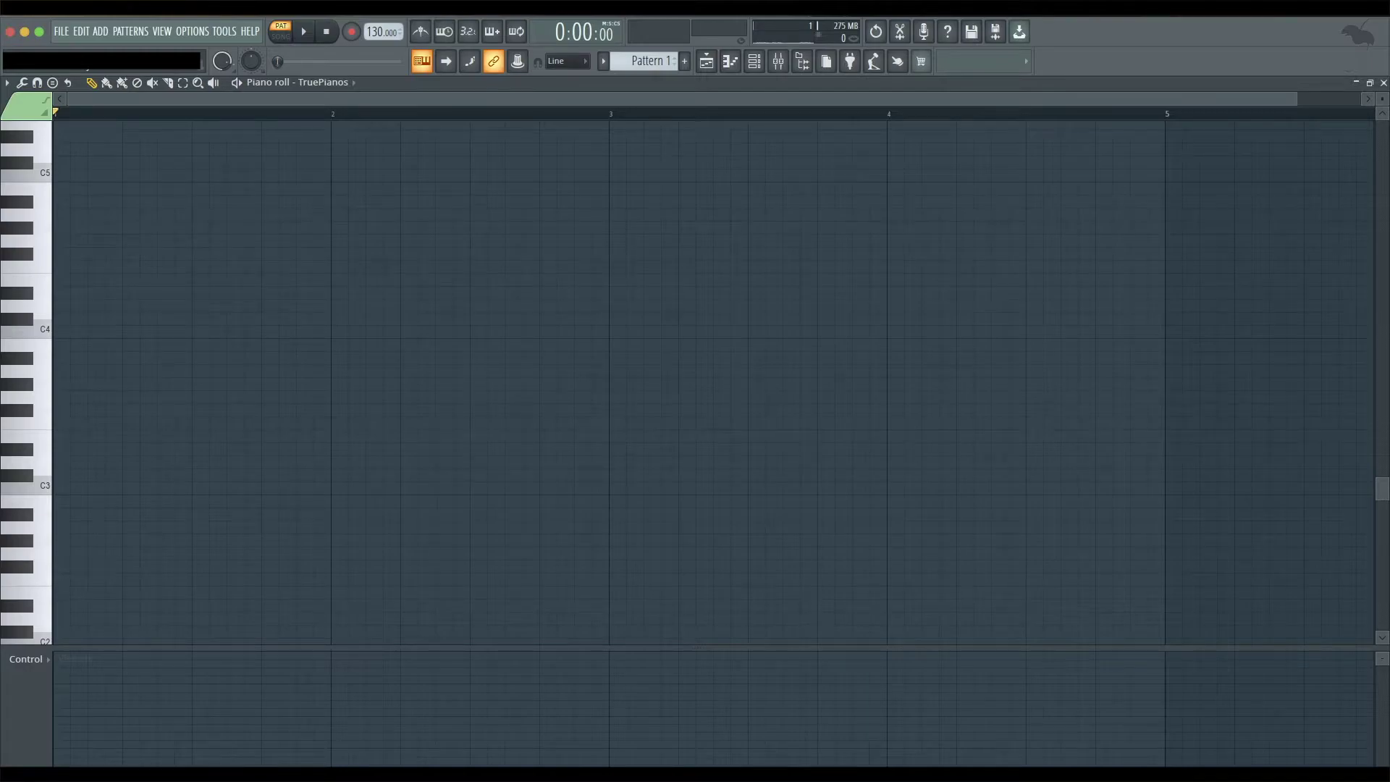
Step: Draw four consecutive half-bar root notes, B2, G2, D3 and A2, across the first two bars
{"action": "left_click_drag", "start_coordinate": [72, 529], "coordinate": [73, 498]}
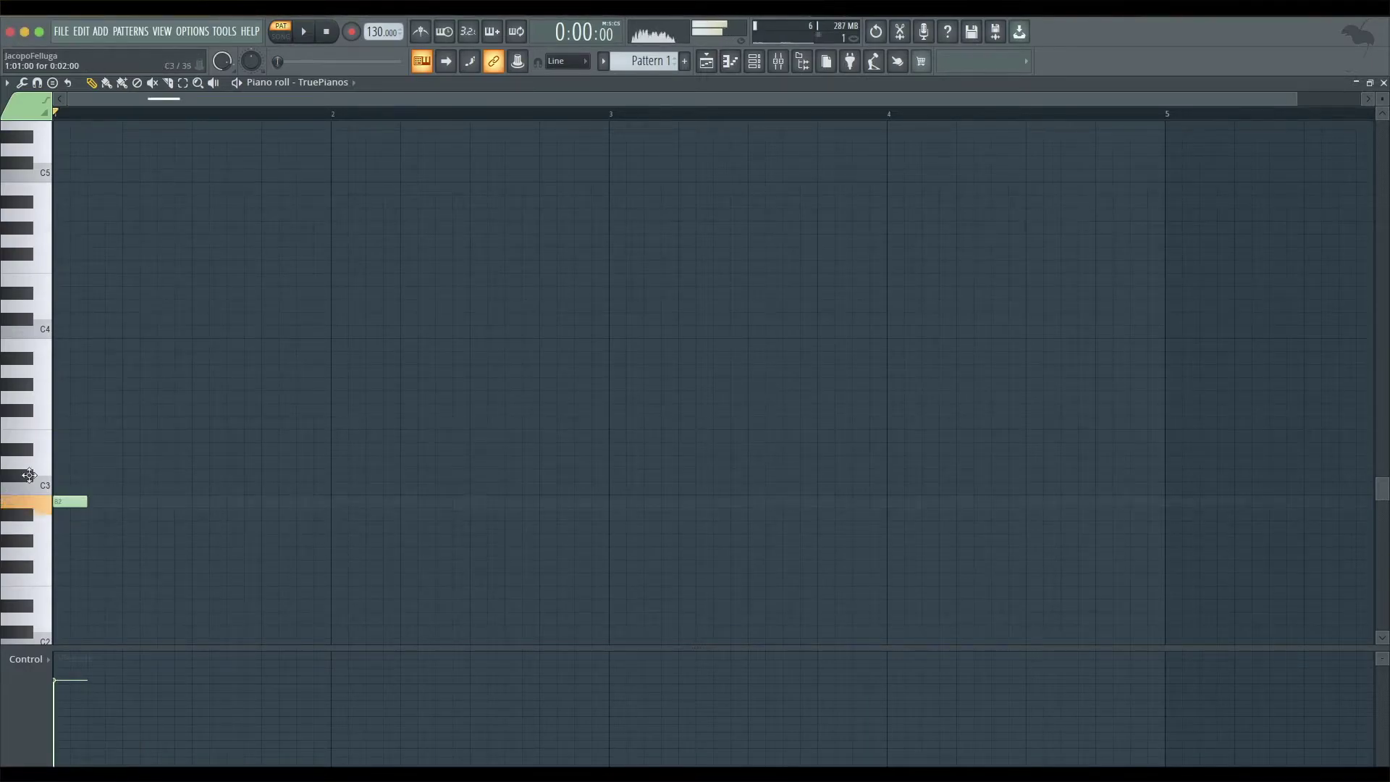
{"action": "scroll", "coordinate": [94, 365], "scroll_direction": "down", "scroll_amount": 4}
{"action": "mouse_move", "coordinate": [87, 338]}
{"action": "left_mouse_down"}
{"action": "mouse_move", "coordinate": [208, 348]}
{"action": "mouse_move", "coordinate": [190, 369]}
{"action": "left_mouse_up"}
{"action": "left_click", "coordinate": [195, 390]}
{"action": "left_click", "coordinate": [322, 325]}
{"action": "left_click_drag", "start_coordinate": [321, 314], "coordinate": [356, 288]}
{"action": "left_click", "coordinate": [473, 364]}
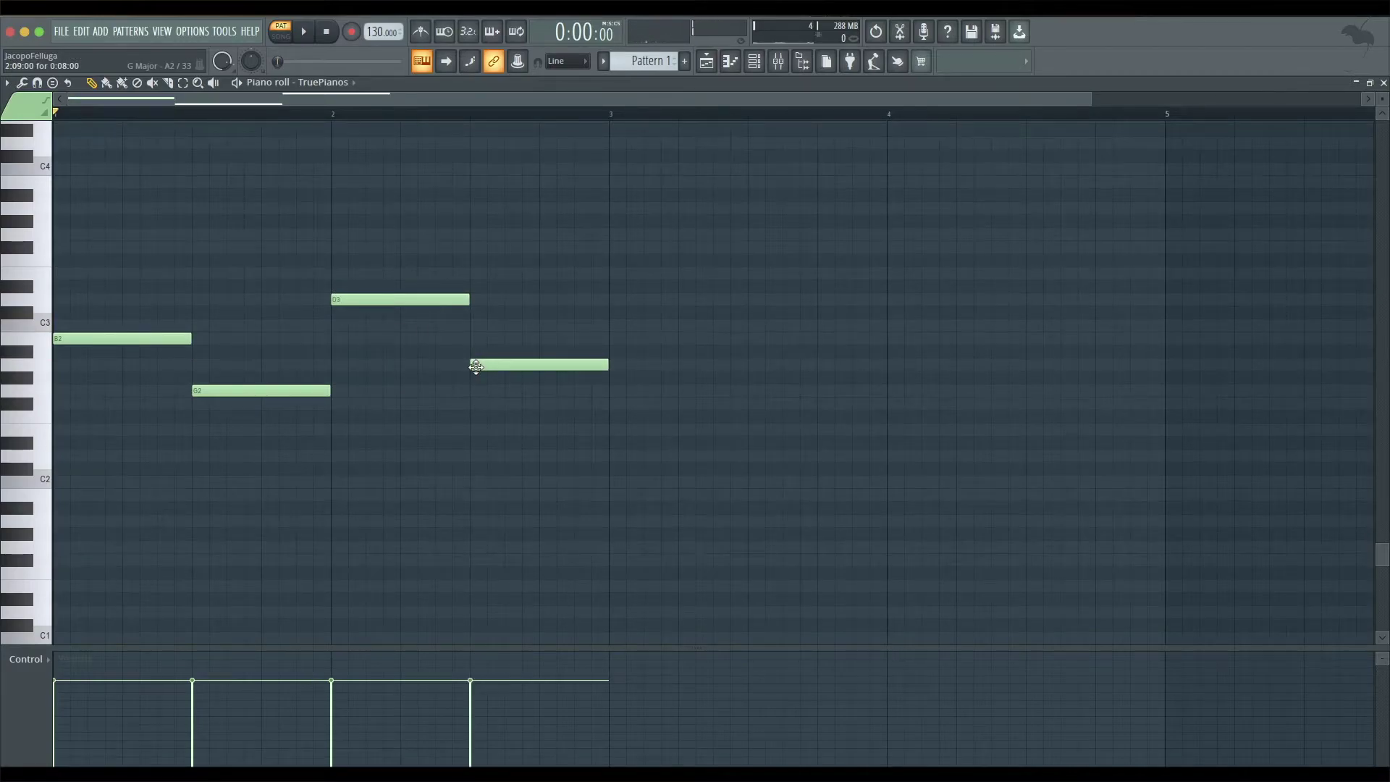
Step: Play back the four-note root line to check how it sounds
{"action": "key", "text": "space"}
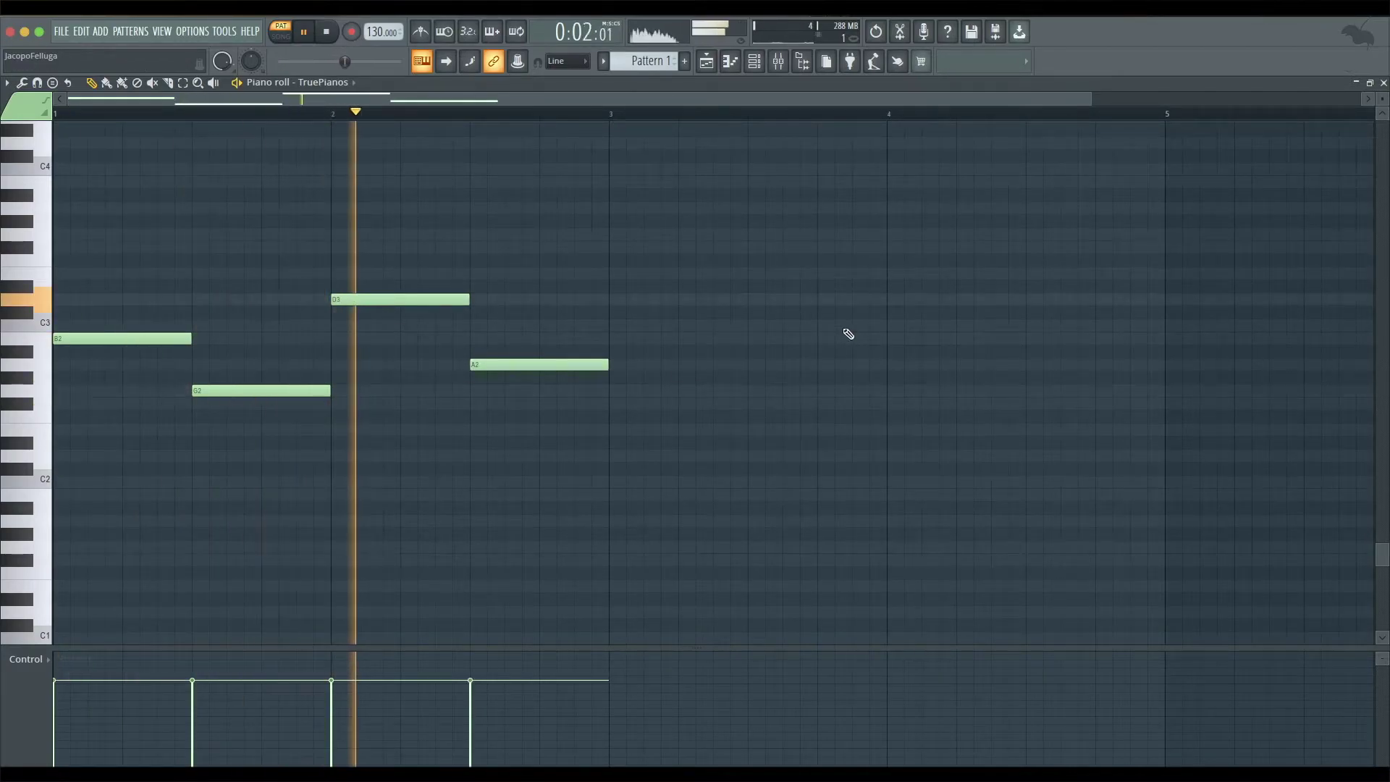
{"action": "key", "text": "space"}
{"action": "scroll", "coordinate": [373, 32], "scroll_direction": "down", "scroll_amount": 5}
{"action": "key", "text": "space"}
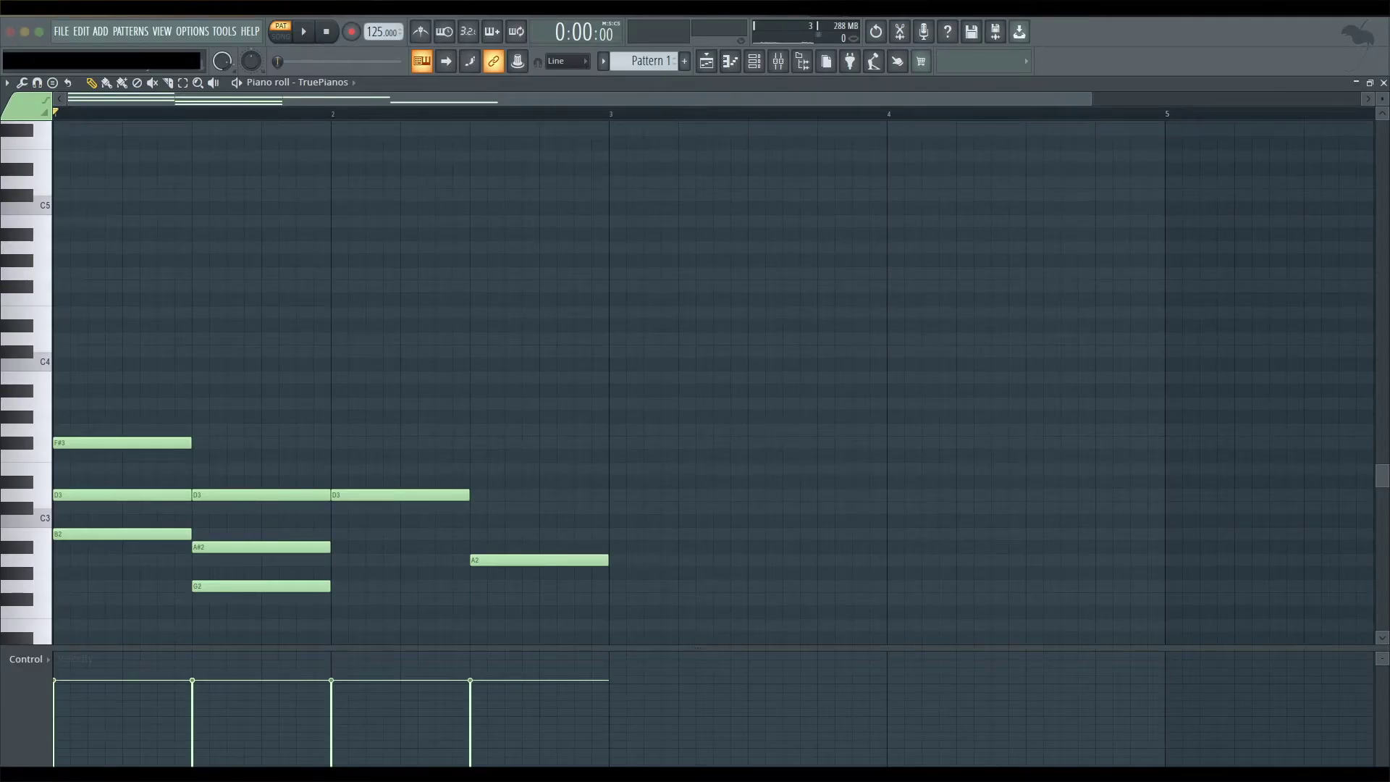
Step: Move the second chord's middle note to B2 and complete the third chord with F#3 and A3 above its D3 root
{"action": "left_click_drag", "start_coordinate": [297, 546], "coordinate": [295, 534]}
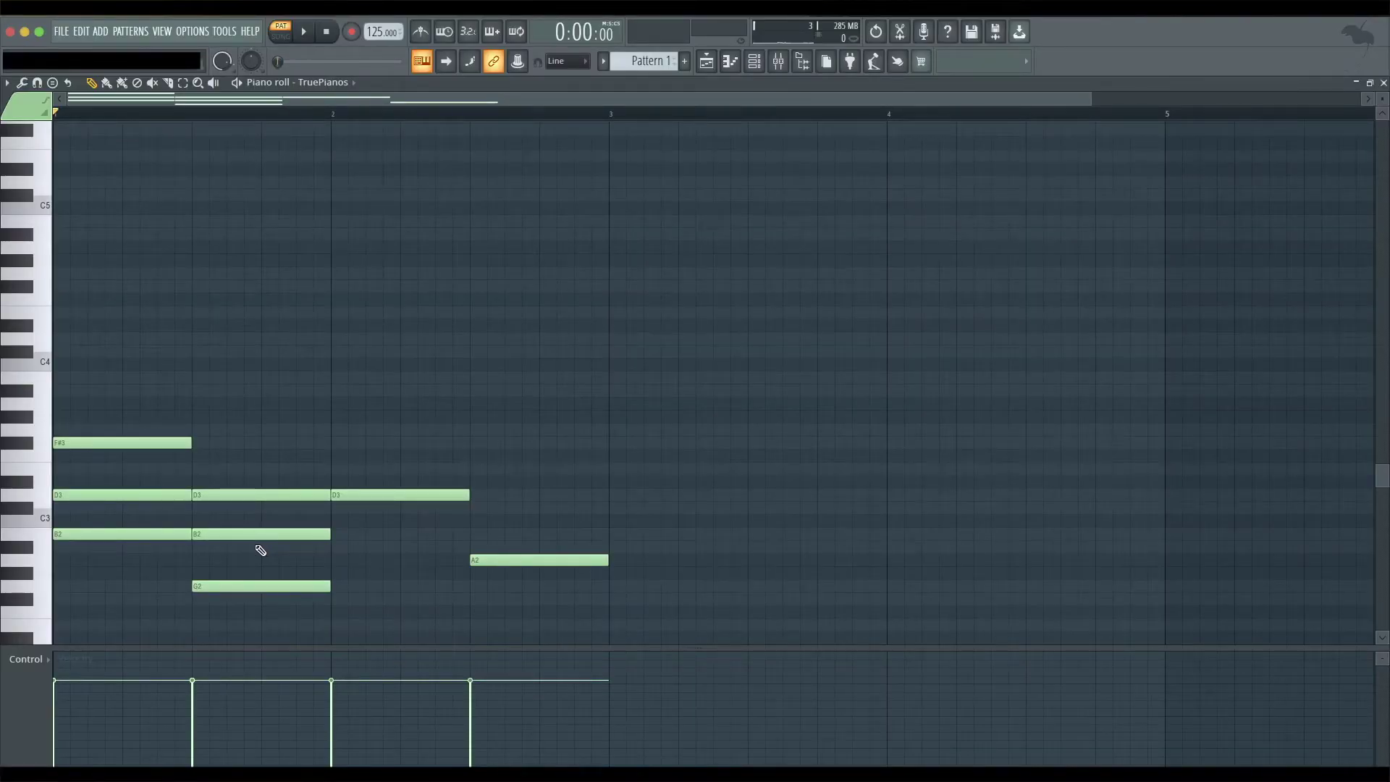
{"action": "left_click", "coordinate": [331, 442]}
{"action": "left_click", "coordinate": [333, 403]}
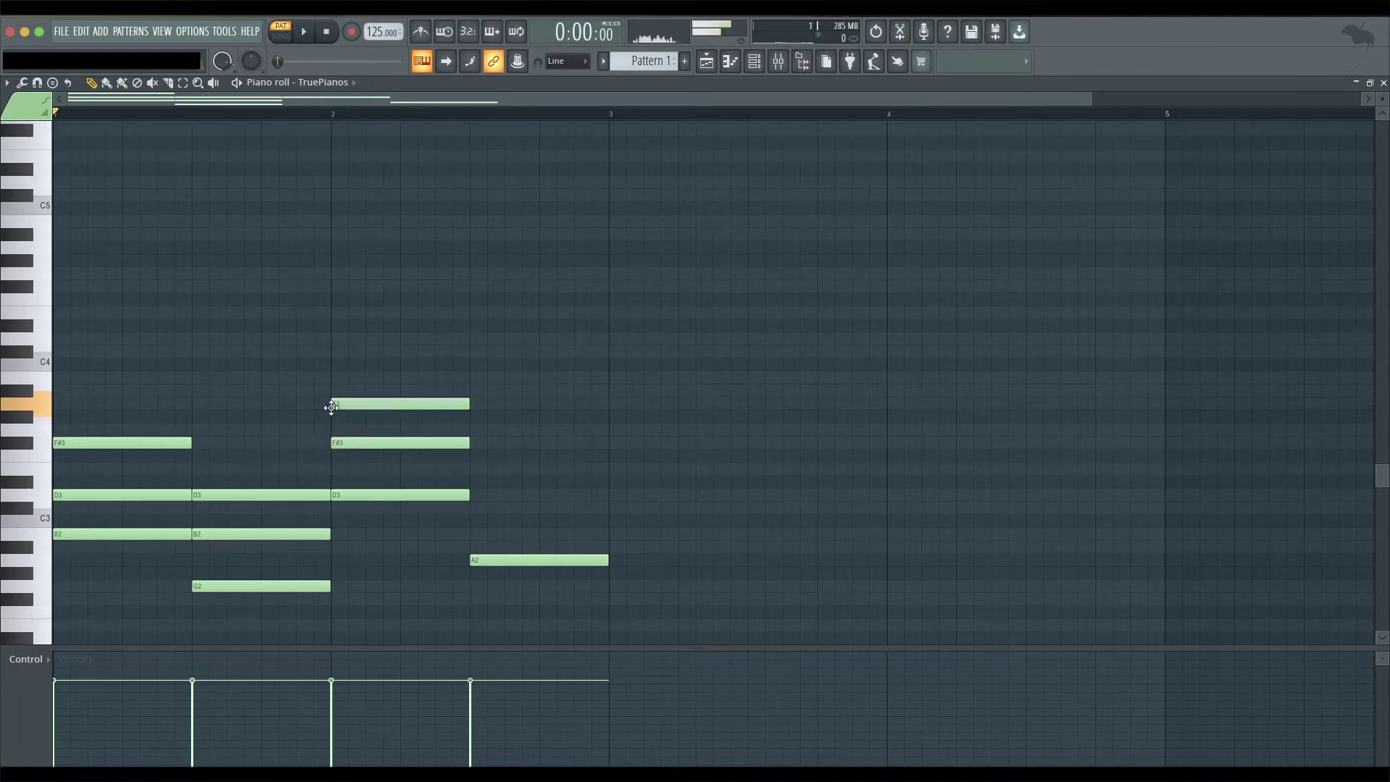
Step: Build the fourth chord by adding C#3 and F3 above its A2 root
{"action": "left_click", "coordinate": [475, 443]}
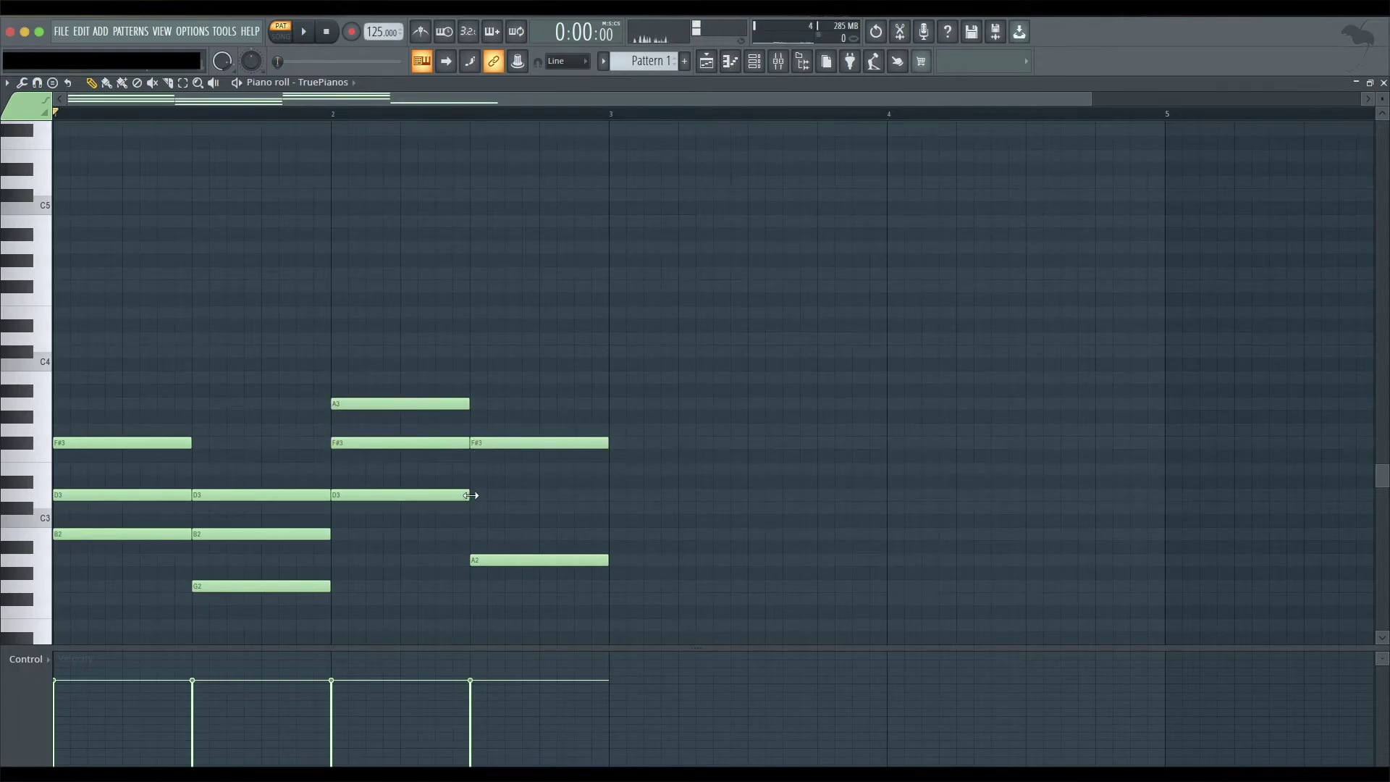
{"action": "left_click", "coordinate": [474, 494]}
{"action": "left_click_drag", "start_coordinate": [493, 494], "coordinate": [491, 521]}
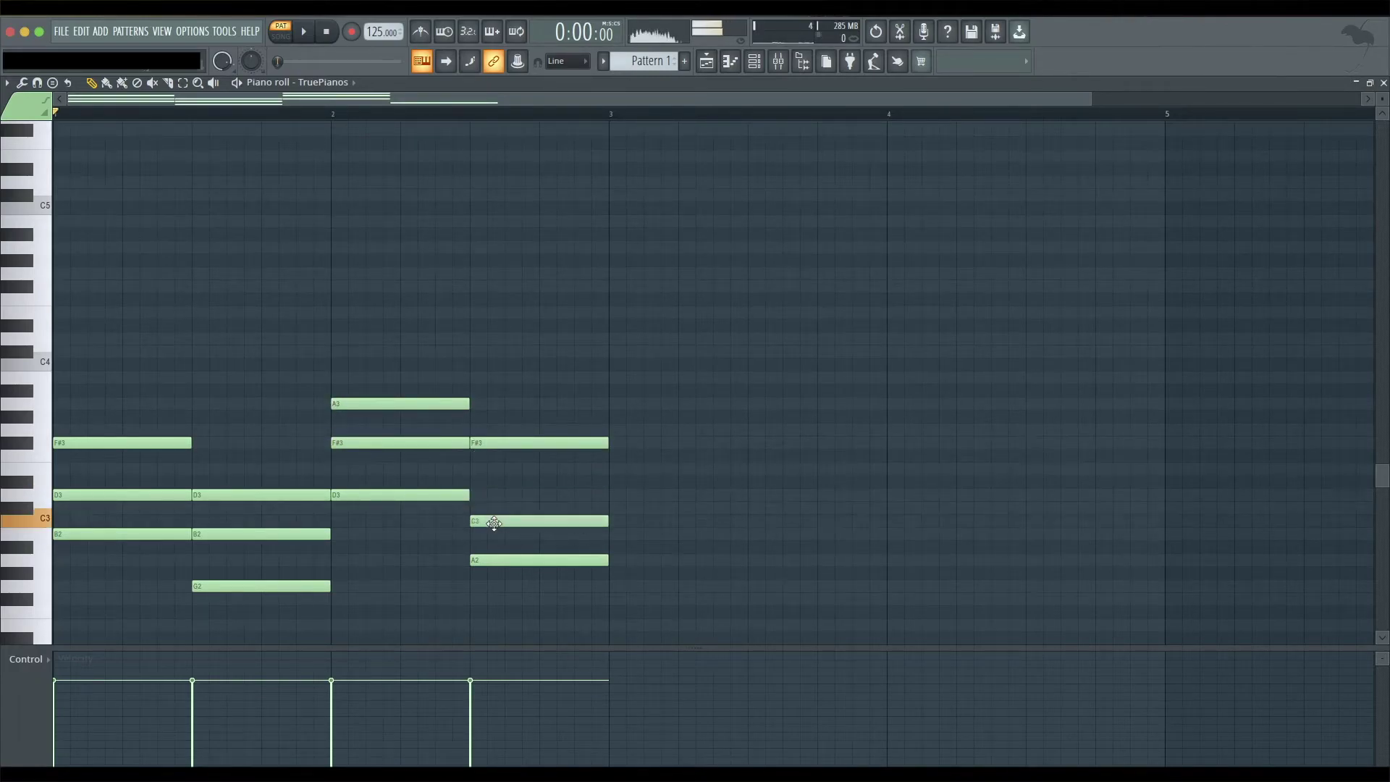
{"action": "left_click_drag", "start_coordinate": [489, 444], "coordinate": [482, 456]}
{"action": "left_click_drag", "start_coordinate": [488, 520], "coordinate": [490, 504]}
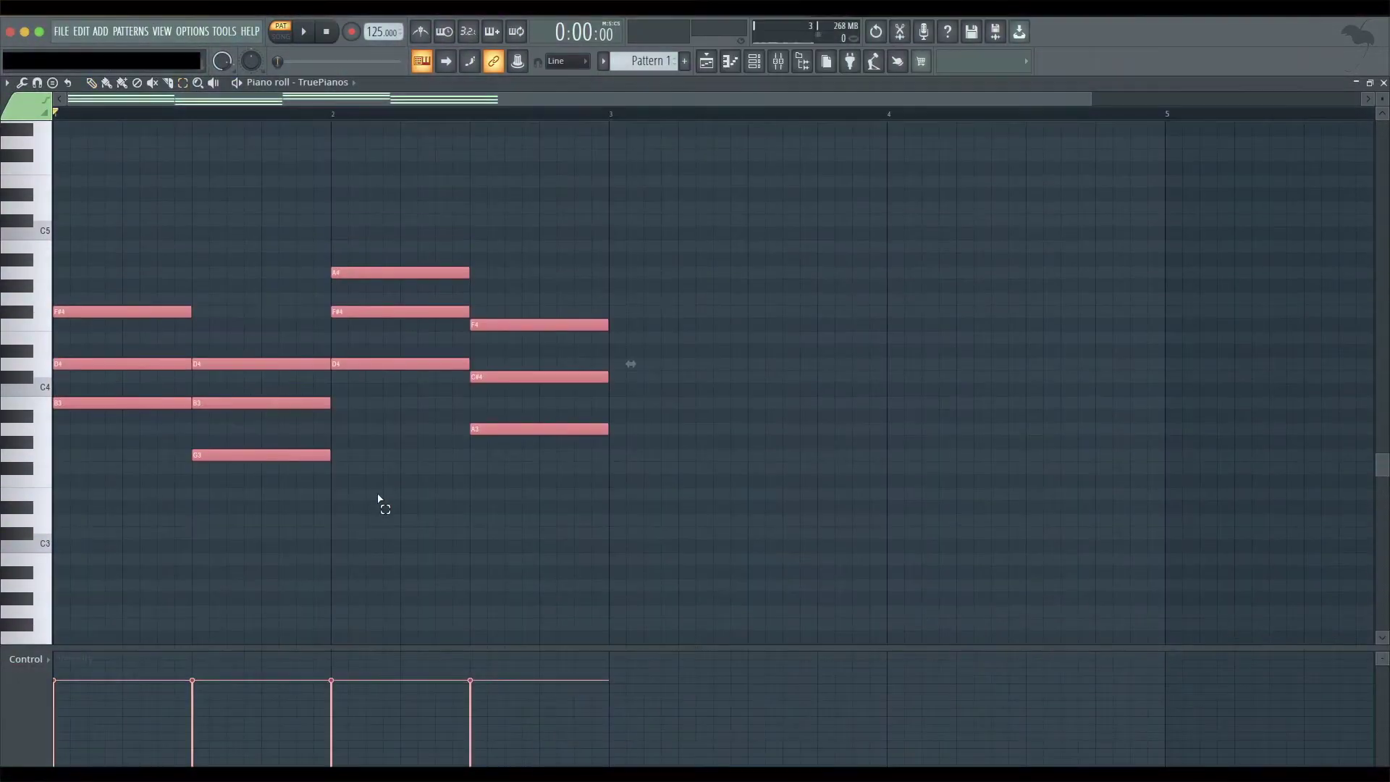
Step: Replace the fourth chord's top note with E4 and play back the progression
{"action": "key", "text": "space"}
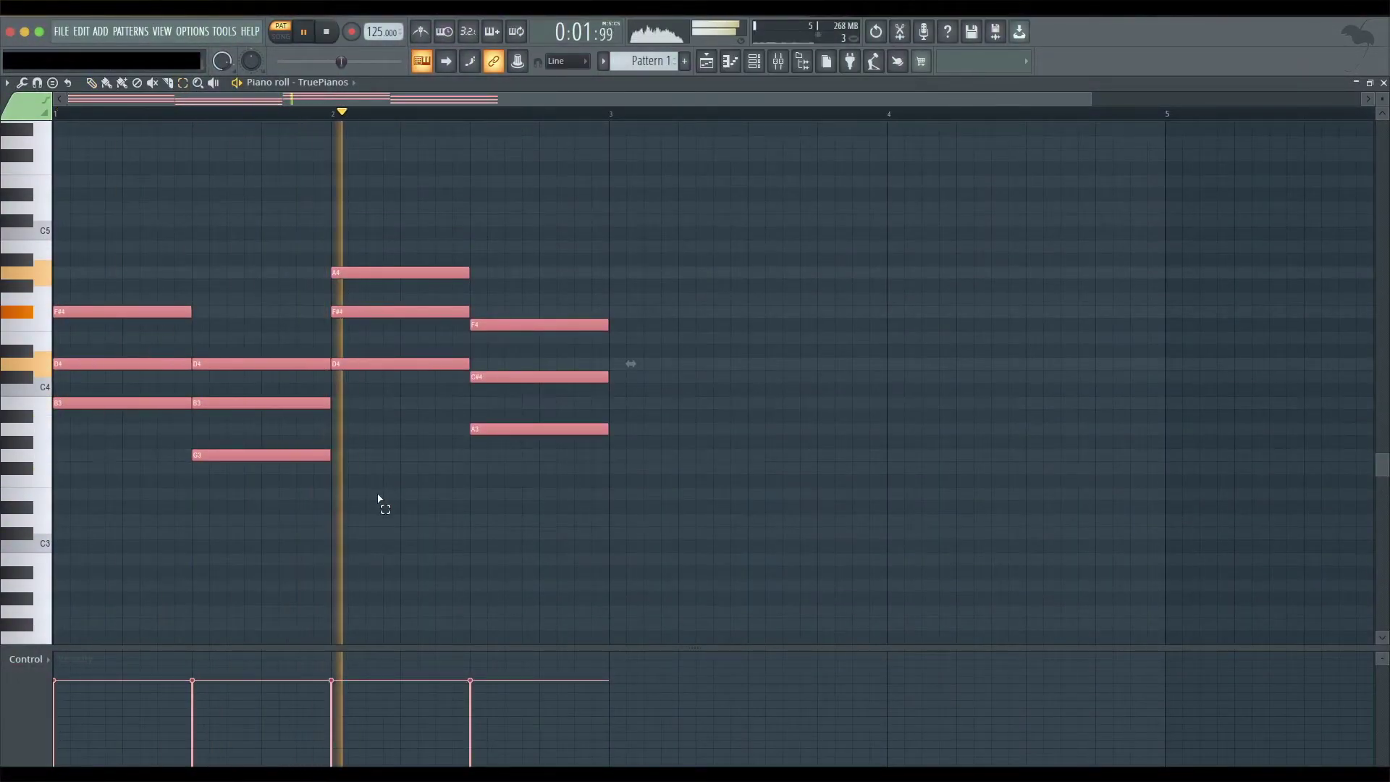
{"action": "key", "text": "space"}
{"action": "left_click_drag", "start_coordinate": [533, 293], "coordinate": [475, 378]}
{"action": "key", "text": "Delete"}
{"action": "left_click", "coordinate": [476, 337]}
{"action": "key", "text": "space"}
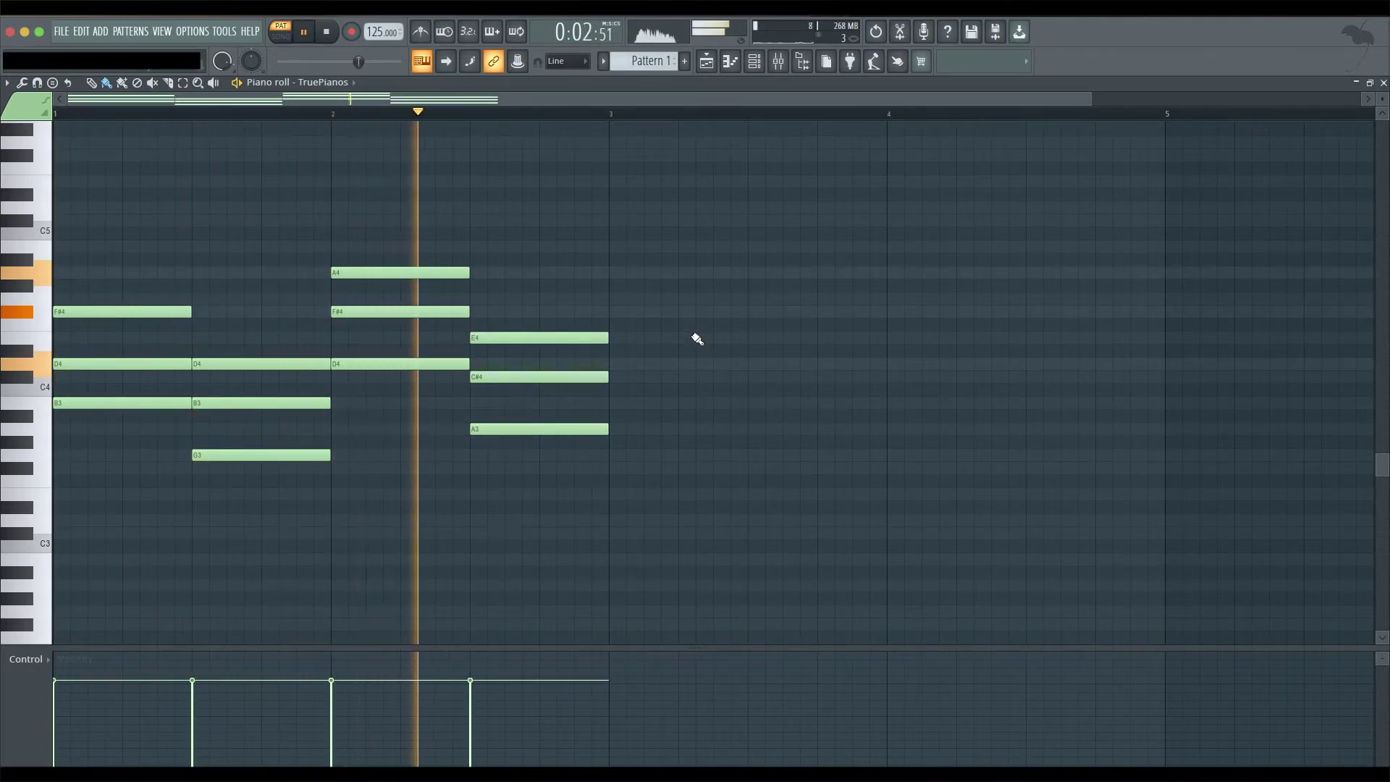
{"action": "key", "text": "space"}
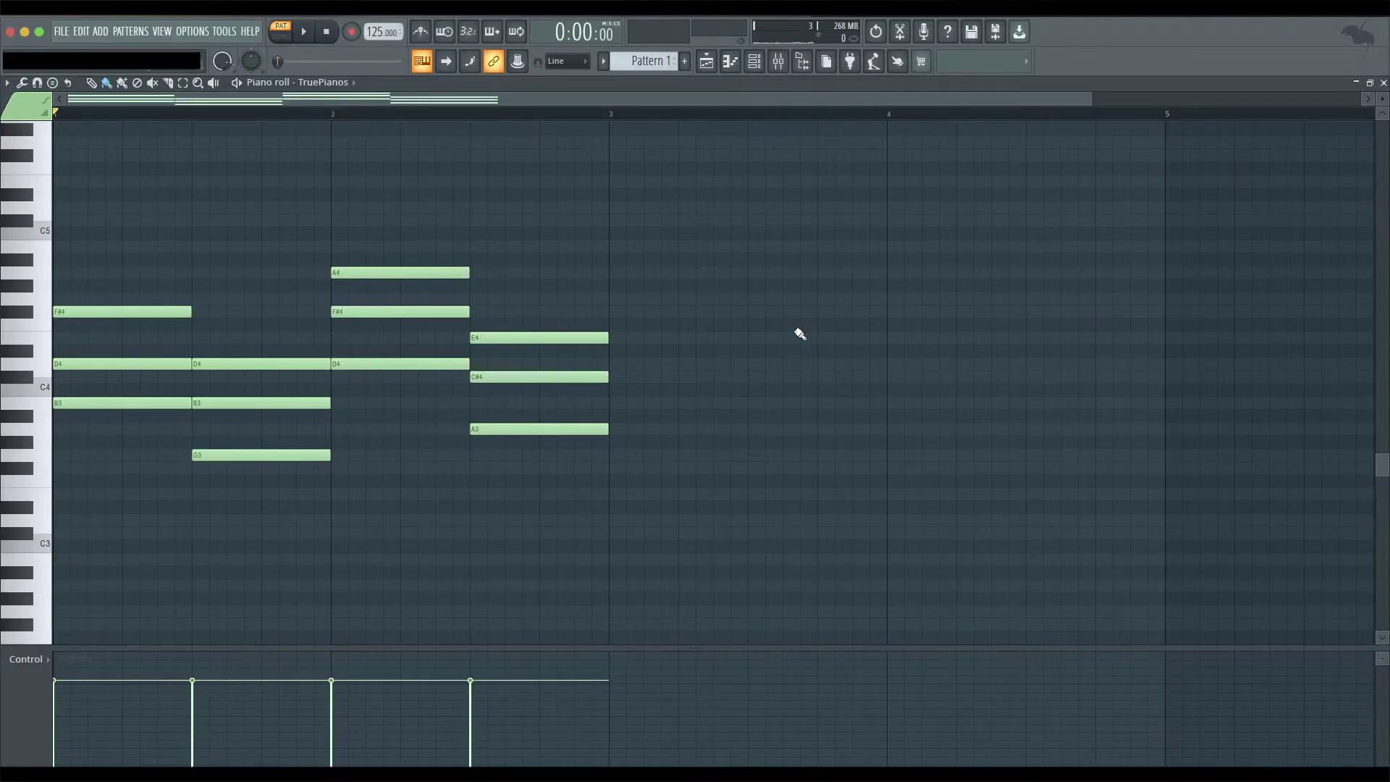
{"action": "left_click", "coordinate": [802, 324]}
{"action": "right_click", "coordinate": [807, 326]}
{"action": "scroll", "coordinate": [614, 402], "scroll_direction": "down", "scroll_amount": 5}
{"action": "scroll", "coordinate": [615, 403], "scroll_direction": "up", "scroll_amount": 5}
Step: Select the lowest note of each of the four chords and duplicate these notes in place
{"action": "key", "text": "e"}
{"action": "left_click", "coordinate": [431, 267], "text": "shift"}
{"action": "left_click", "coordinate": [493, 331], "text": "shift"}
{"action": "left_click", "coordinate": [230, 357], "text": "shift"}
{"action": "left_click", "coordinate": [177, 304], "text": "shift"}
{"action": "key", "text": "super+c"}
{"action": "key", "text": "super+v"}
{"action": "key", "text": "shift+Right"}
{"action": "key", "text": "shift+Left"}
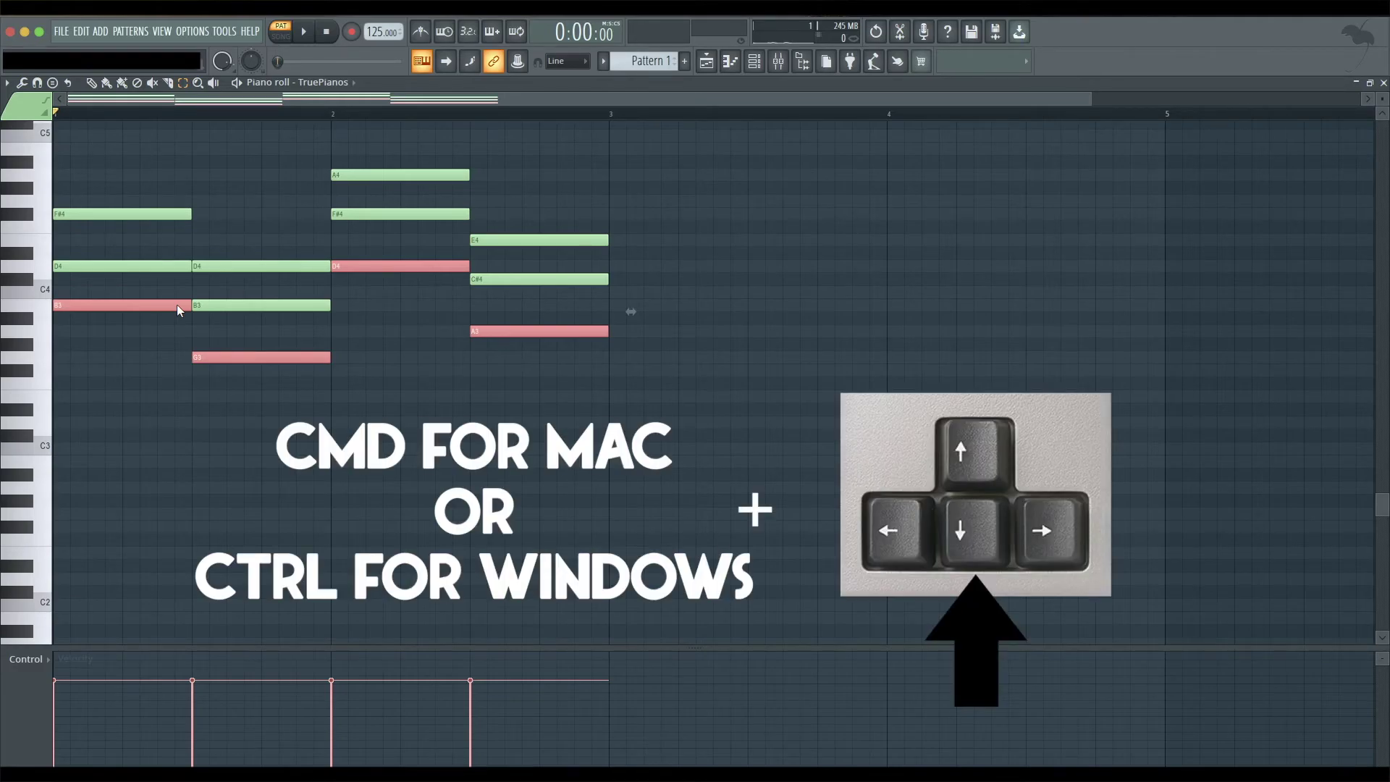
Step: Shift the duplicated root notes down one octave and play back the chords with the added bass
{"action": "key", "text": "super+Down"}
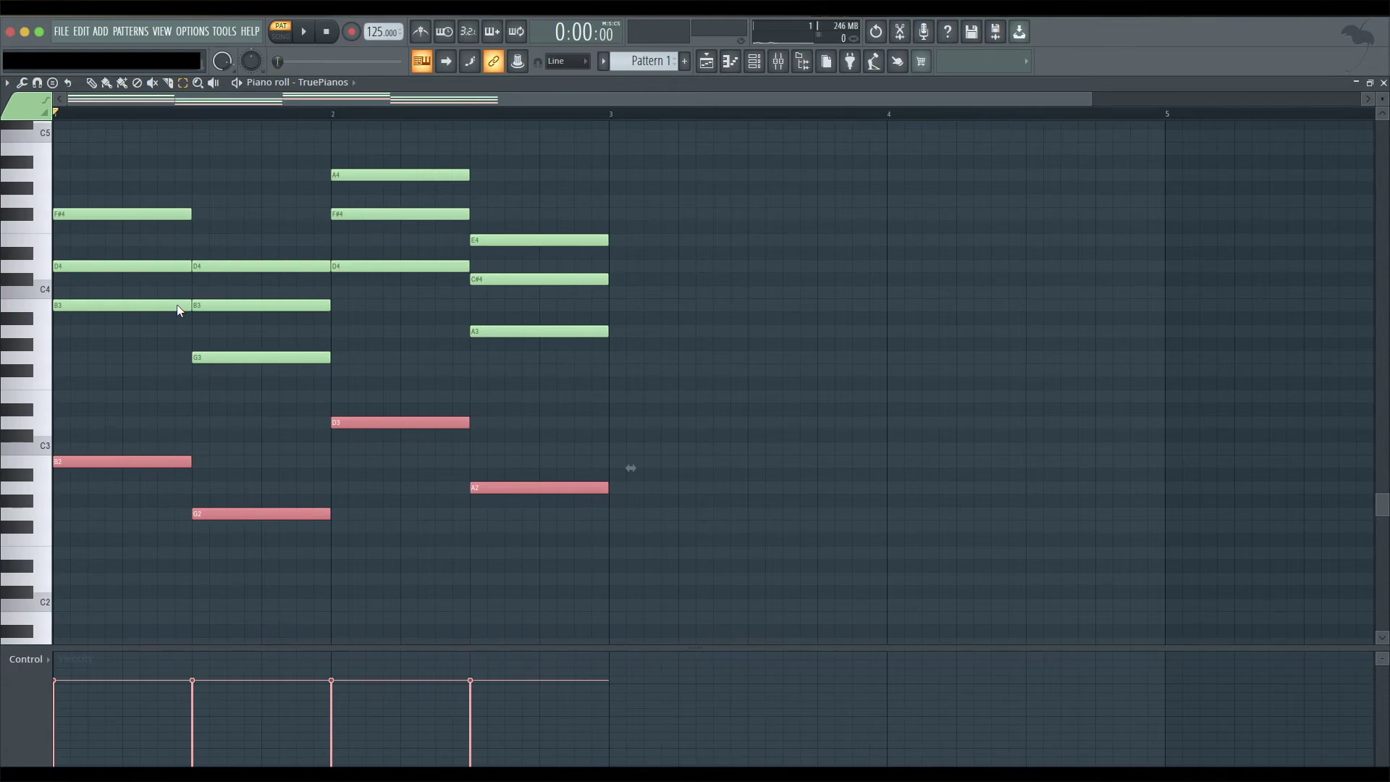
{"action": "key", "text": "space"}
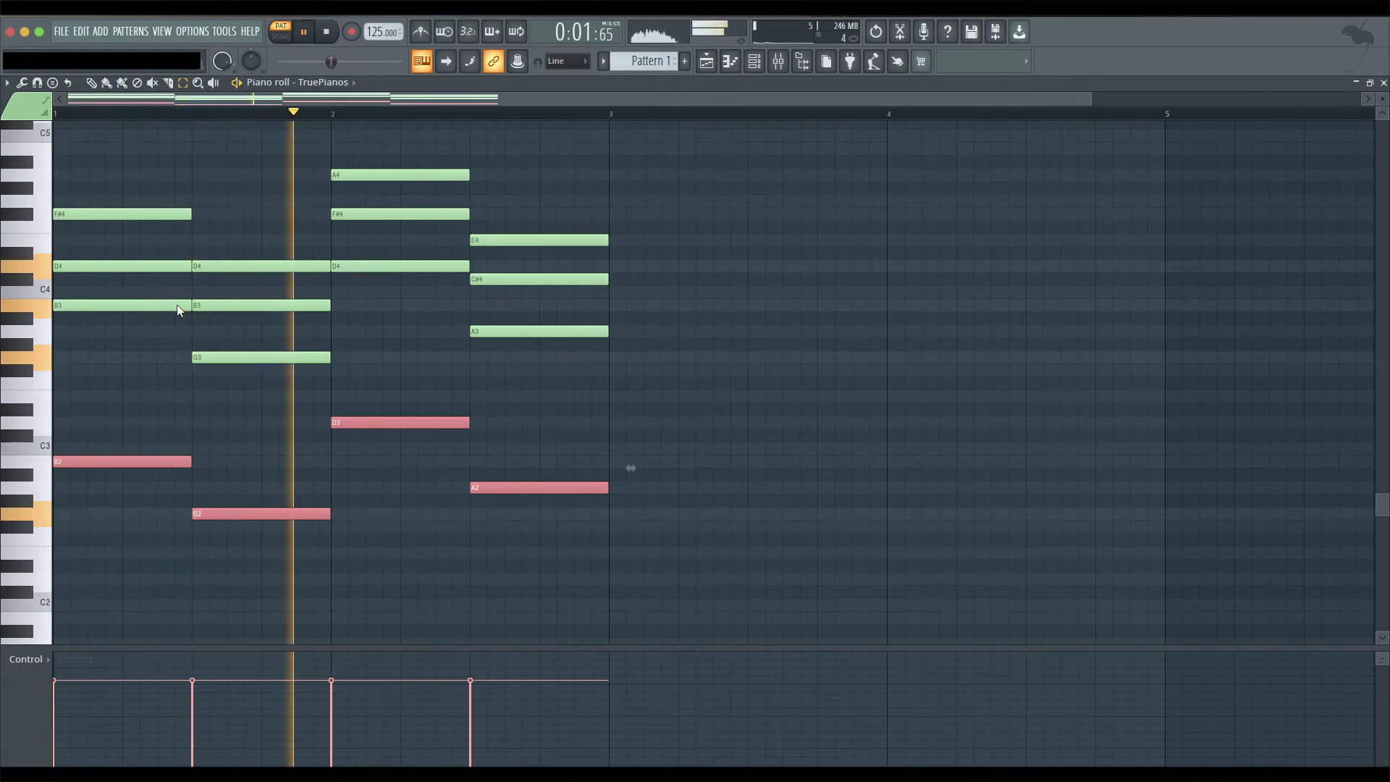
{"action": "key", "text": "space"}
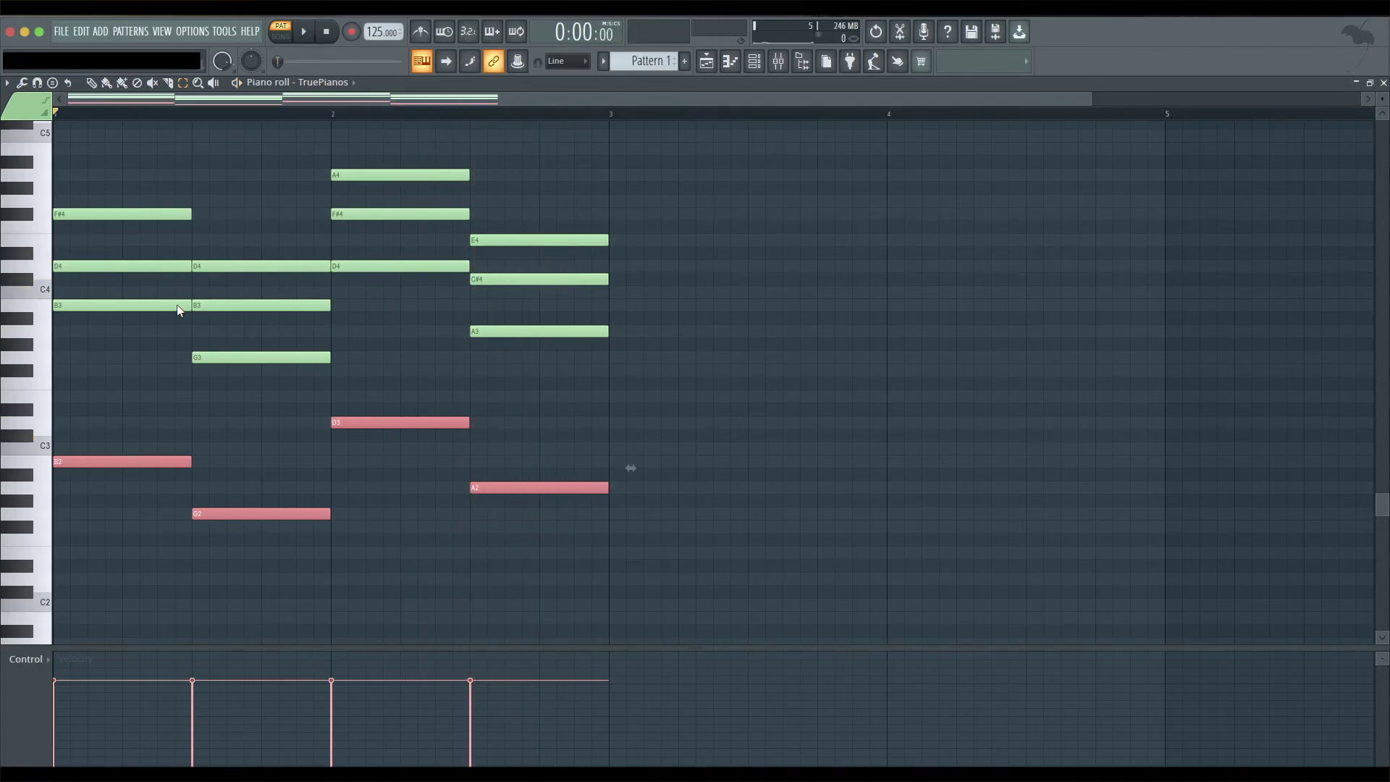
{"action": "key", "text": "space"}
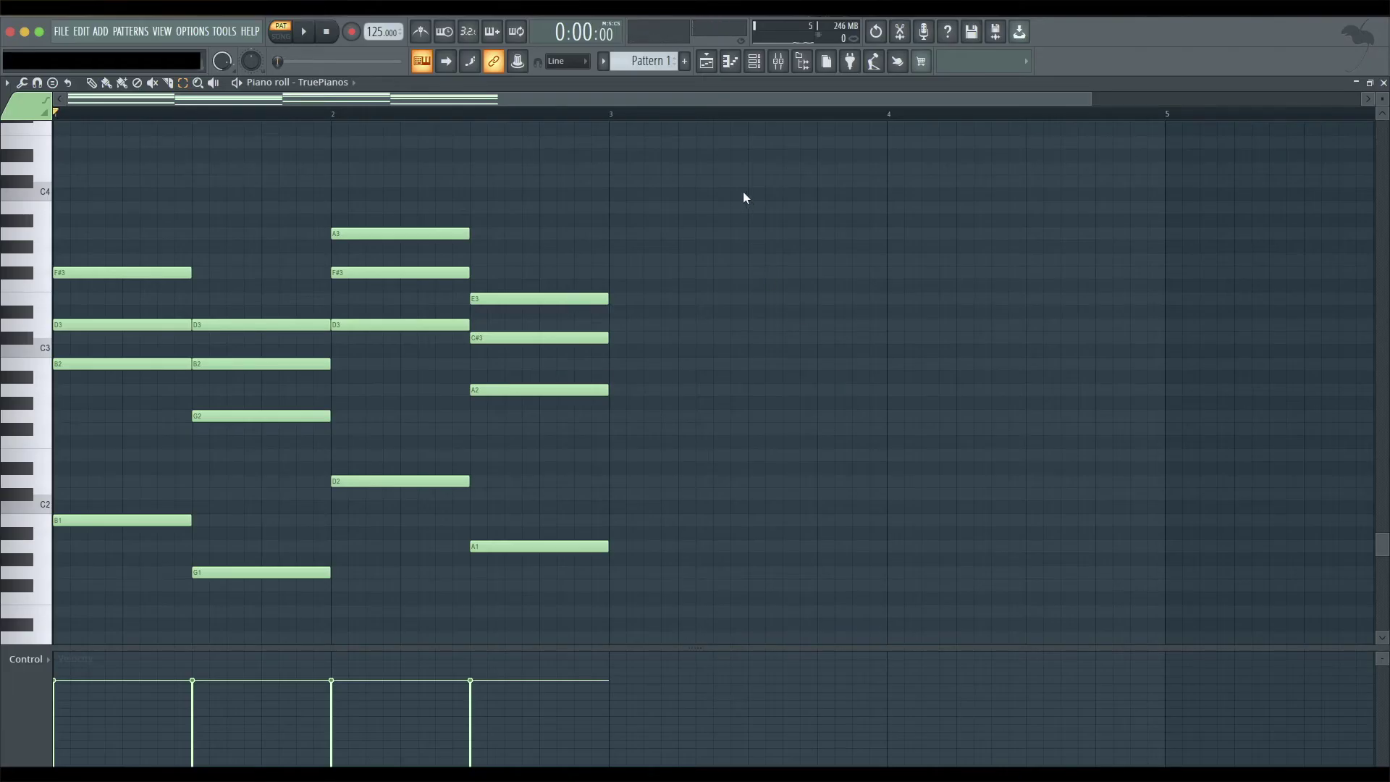
Step: Select every note in the pattern, chords and bass, and transpose them up one octave
{"action": "left_click_drag", "start_coordinate": [706, 163], "coordinate": [57, 356]}
{"action": "key", "text": "ctrl+a"}
{"action": "scroll", "coordinate": [4, 500], "scroll_direction": "down", "scroll_amount": 3}
{"action": "scroll", "coordinate": [869, 567], "scroll_direction": "up", "scroll_amount": 1}
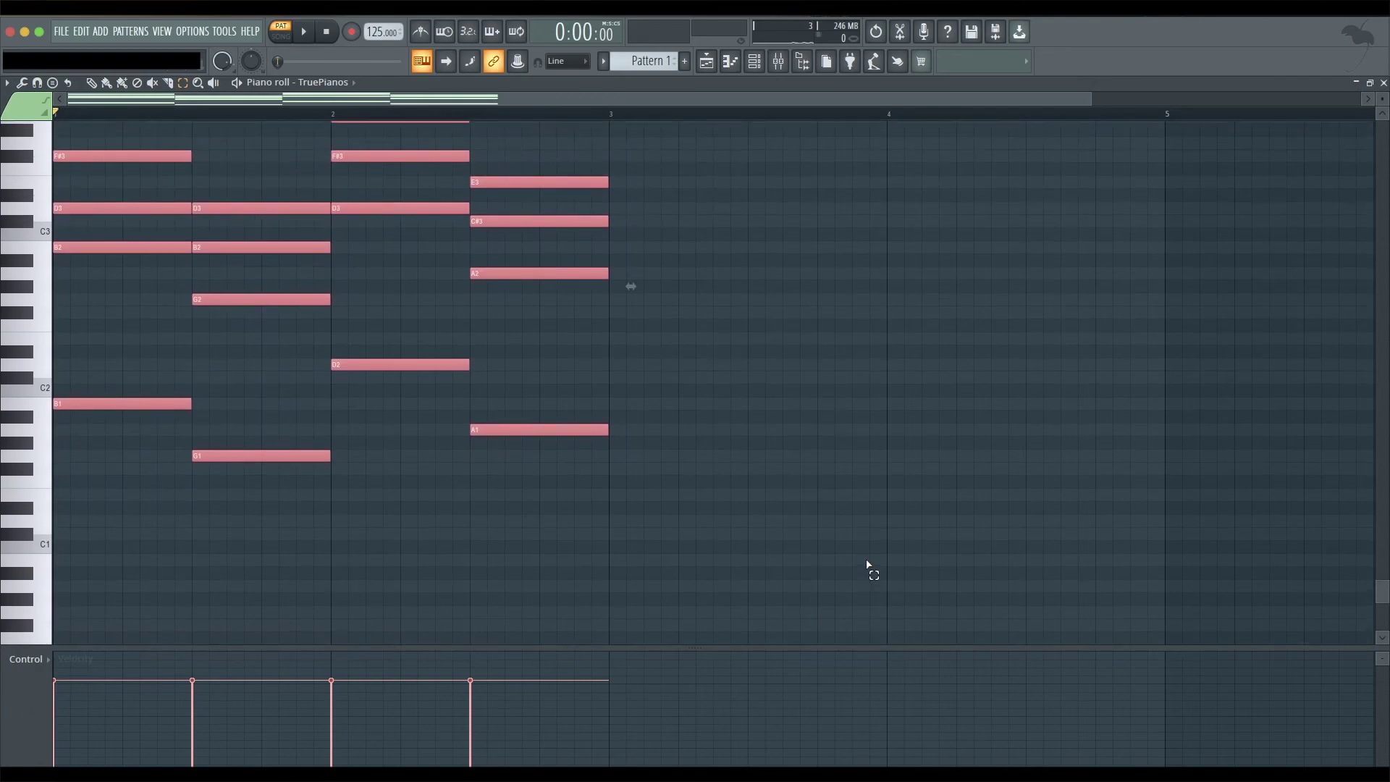
{"action": "key", "text": "ctrl+Up"}
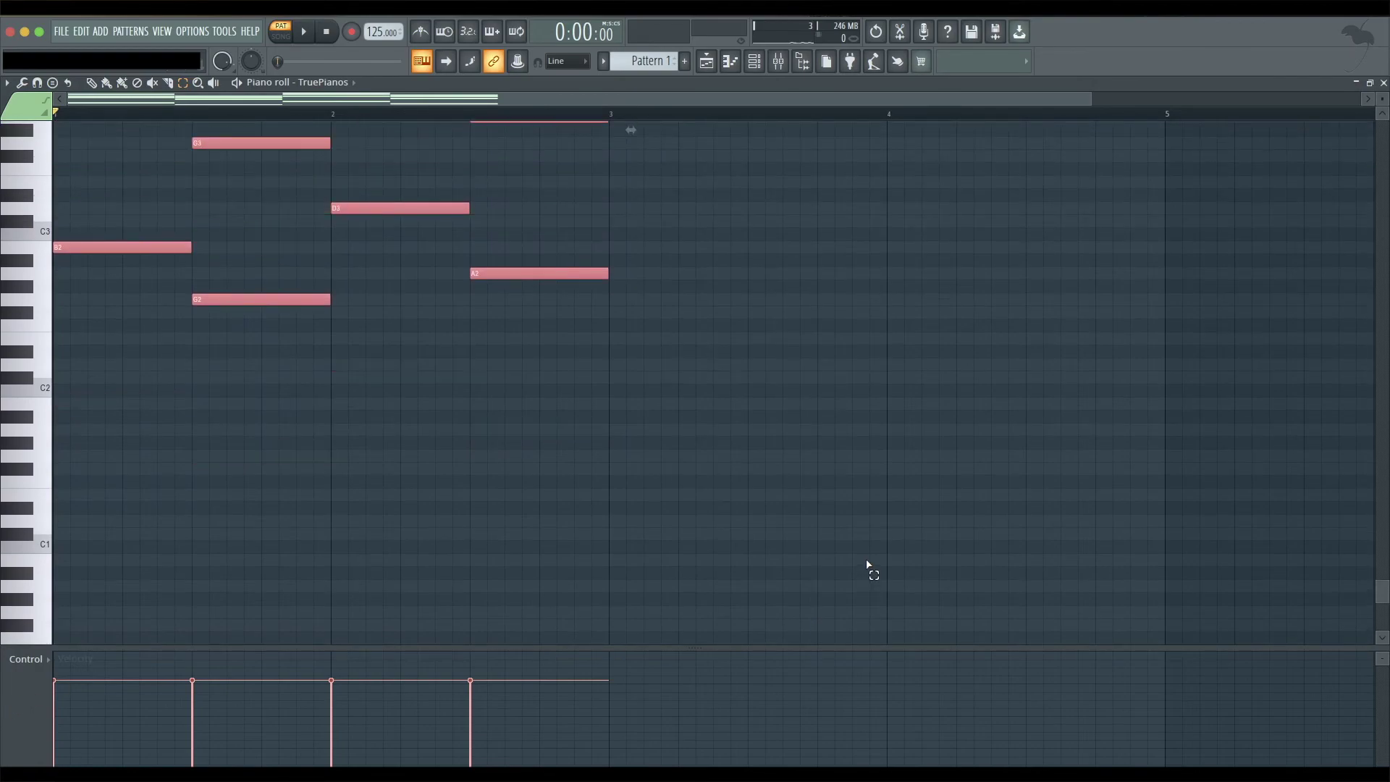
{"action": "scroll", "coordinate": [909, 481], "scroll_direction": "up", "scroll_amount": 5}
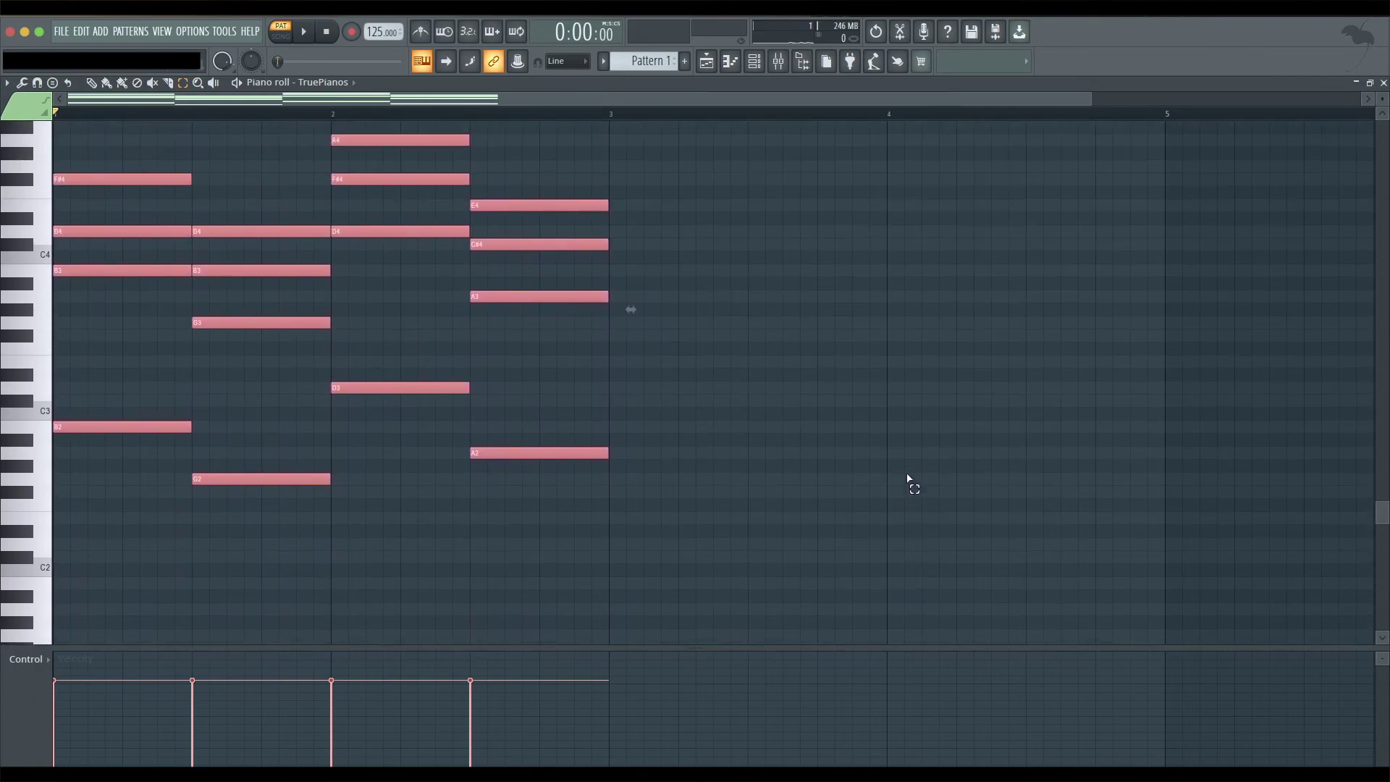